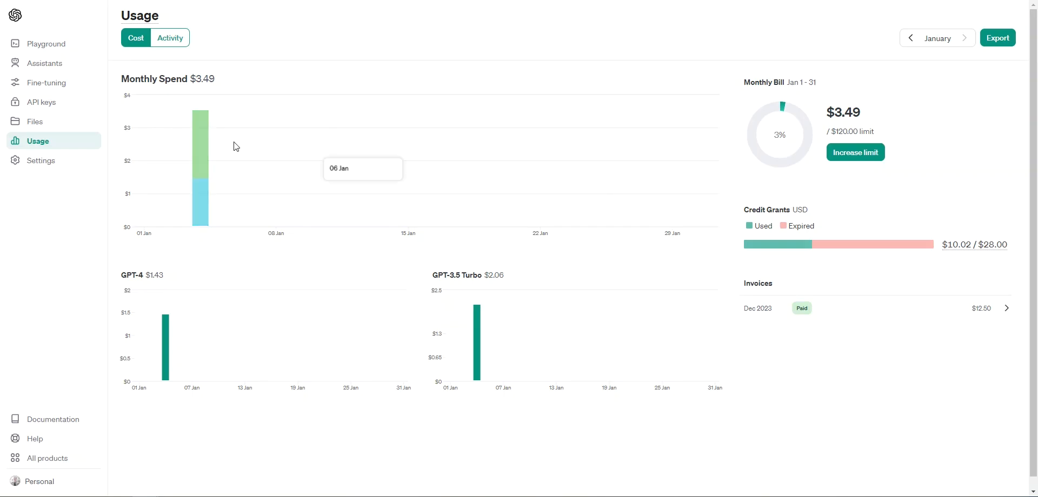
# Send the ChatGPT prompt asking for a content cluster of 15 articles about travelling with children to big cities
pyautogui.moveTo(201, 141)
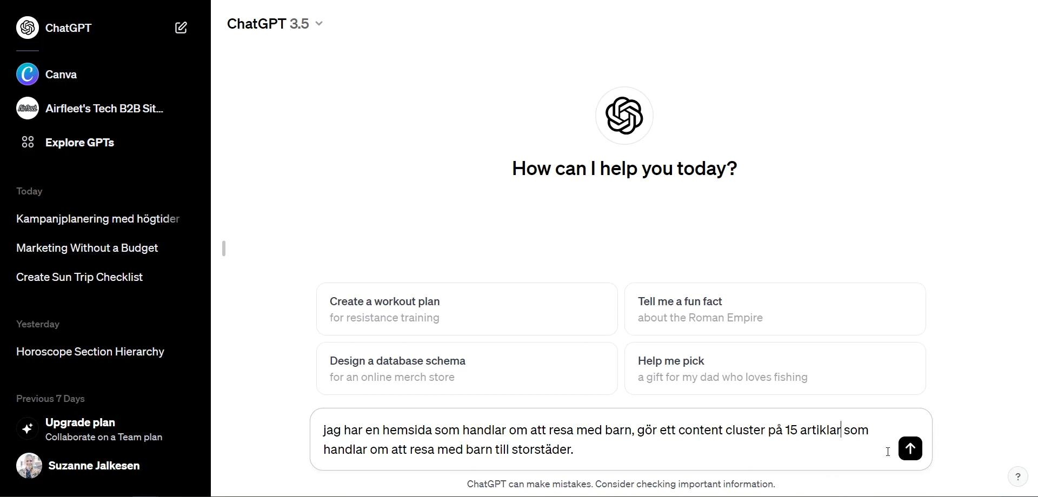
pyautogui.rightClick(911, 458)
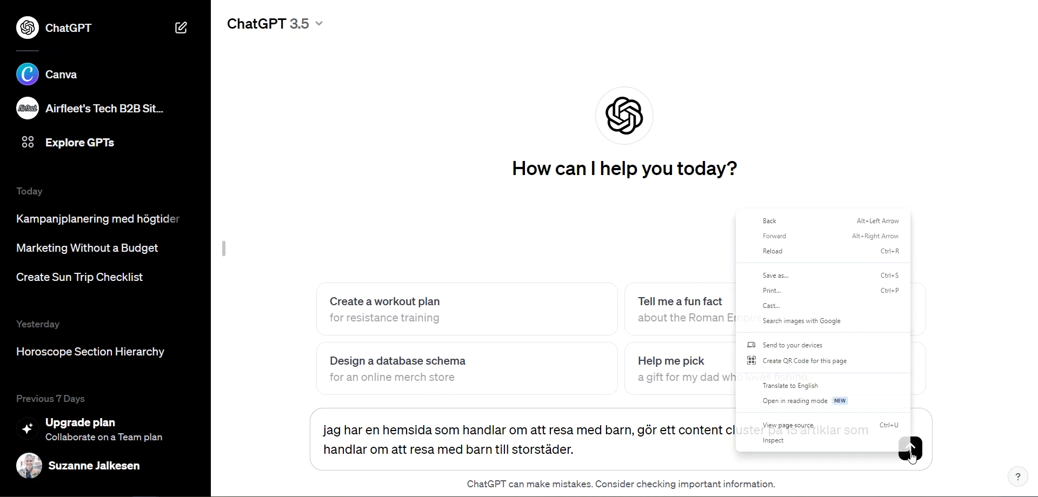
pyautogui.click(911, 453)
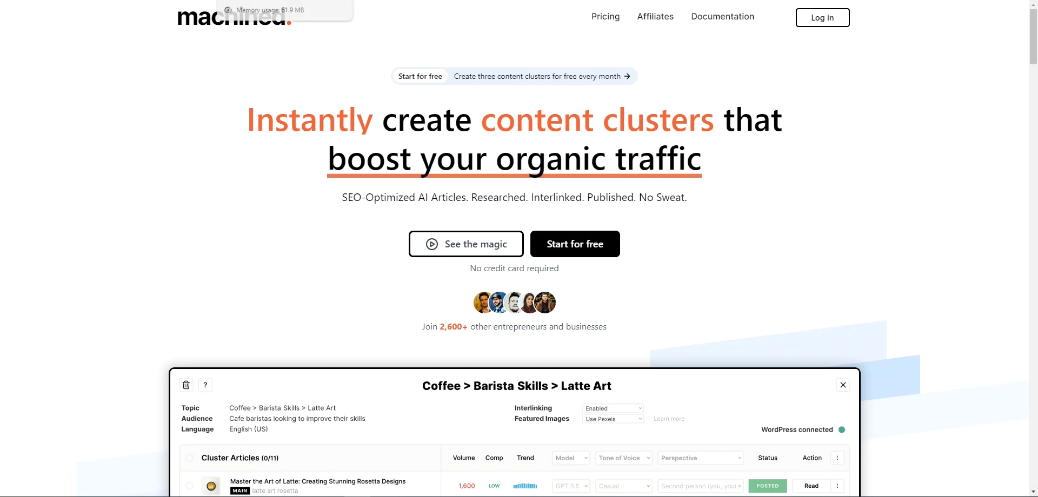
# Compare the Free and Unlimited plans on Machined's pricing page
pyautogui.click(605, 17)
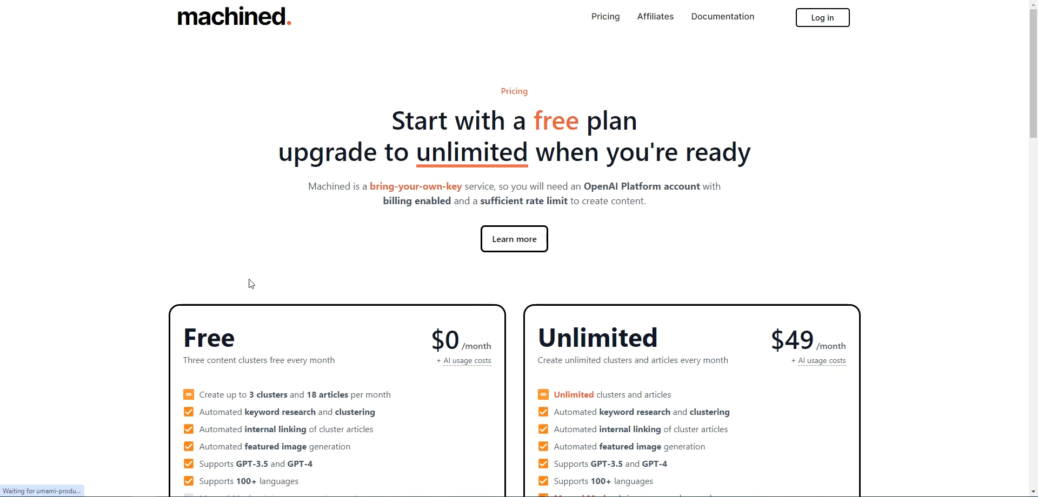
pyautogui.scroll(-4, 253, 268)
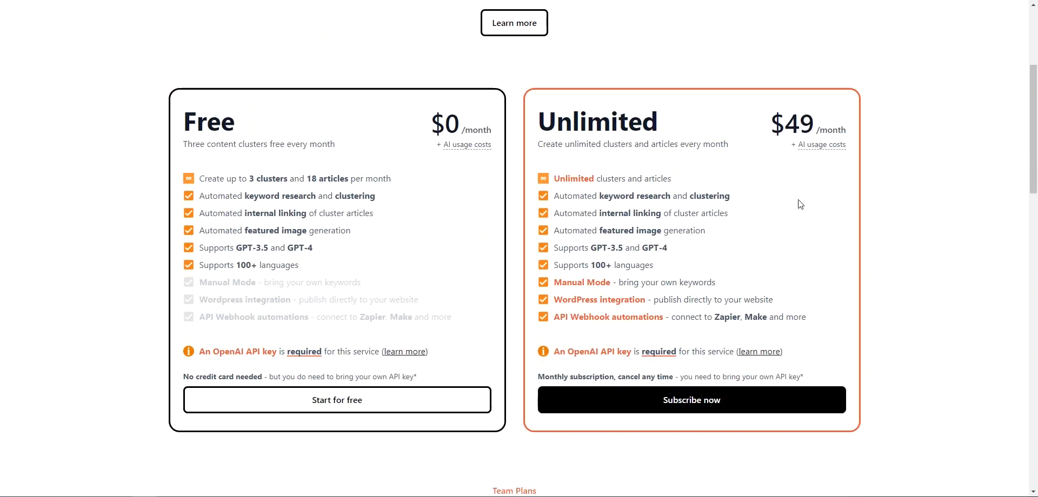
pyautogui.scroll(1, 692, 206)
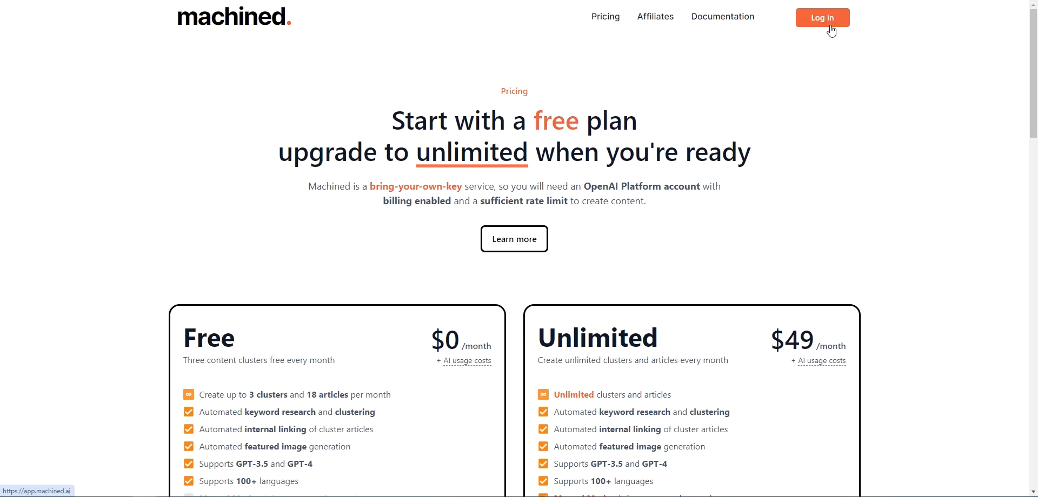
# Open the Machined app and start a new cluster with topic "people traveling with kids" and audience "people with kids"
pyautogui.click(832, 31)
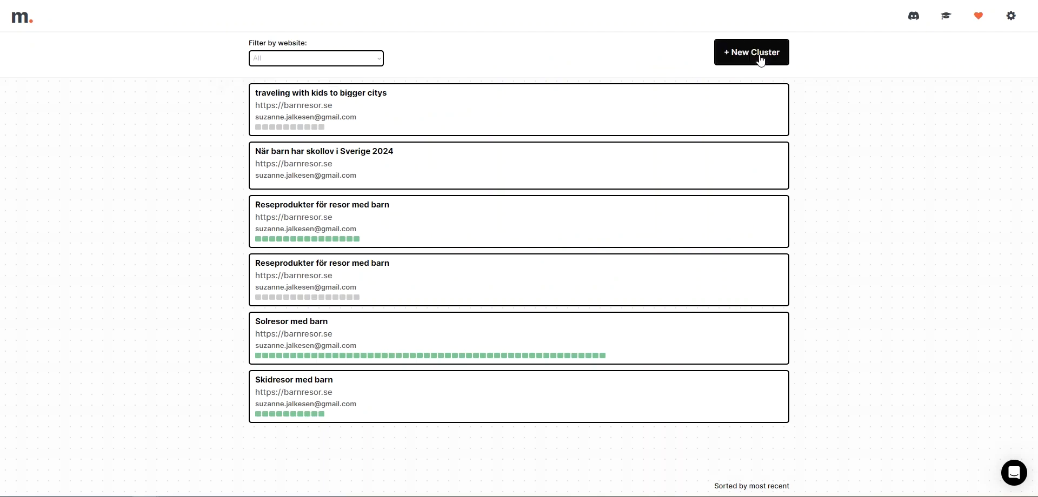
pyautogui.click(747, 60)
pyautogui.click(474, 138)
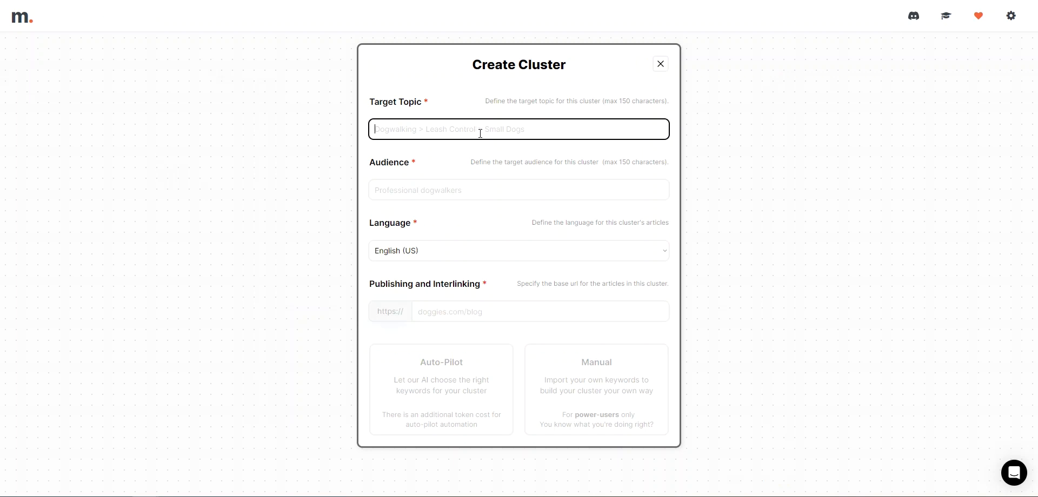
pyautogui.write('people traveling with kids')
pyautogui.press('Tab')
pyautogui.write('people ')
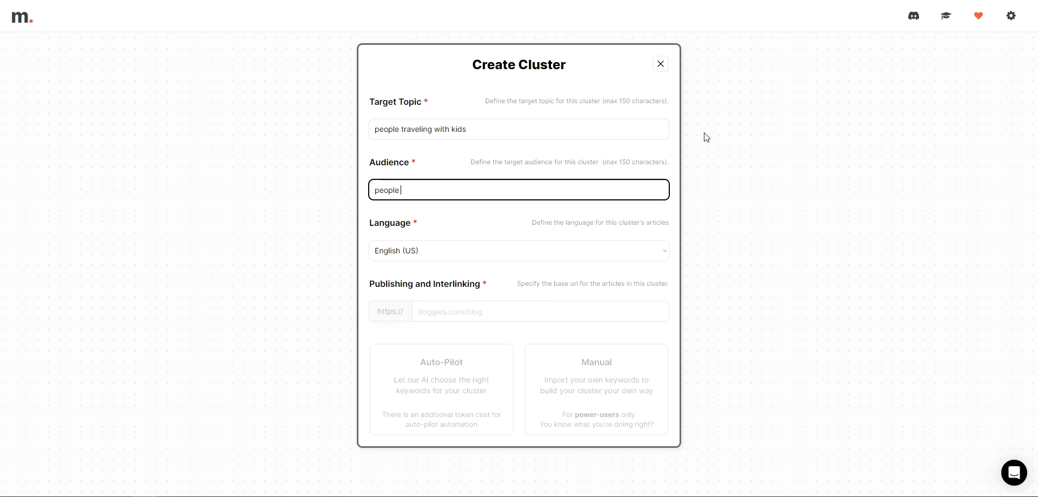
pyautogui.write('with kids')
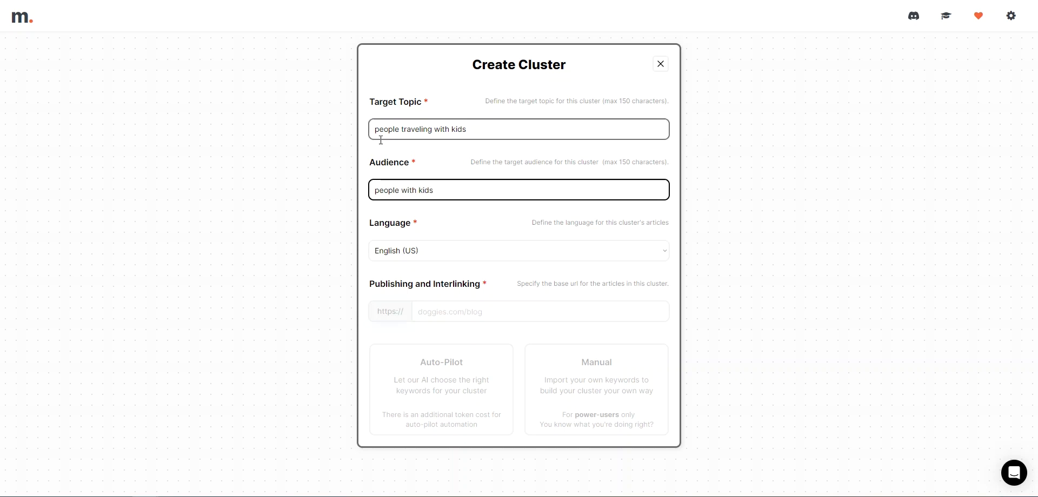
# Set the cluster's language to Swedish and its publishing and interlinking URL to barnresor.se
pyautogui.click(402, 252)
pyautogui.write('swe')
pyautogui.click(421, 452)
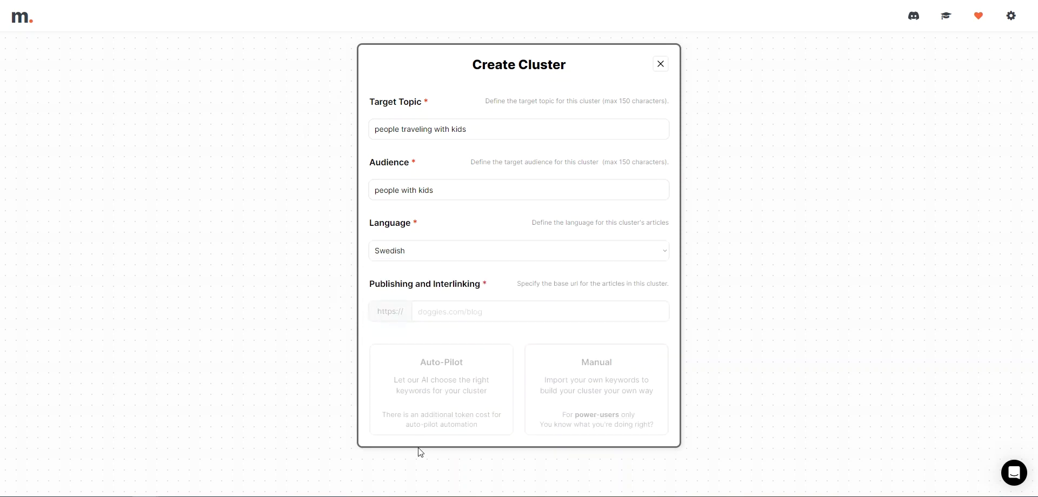
pyautogui.click(471, 311)
pyautogui.write('barnresor.se')
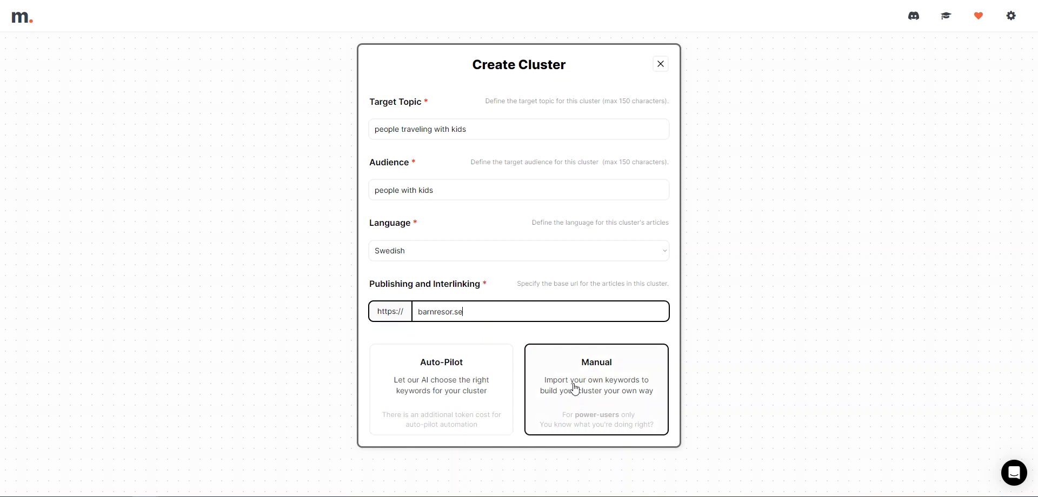
# Choose manual cluster building and enter the Swedish big-city family travel titles as keywords, starting with "Planera en familjeresa till storstaden: En steg-för-steg-guide"
pyautogui.click(595, 374)
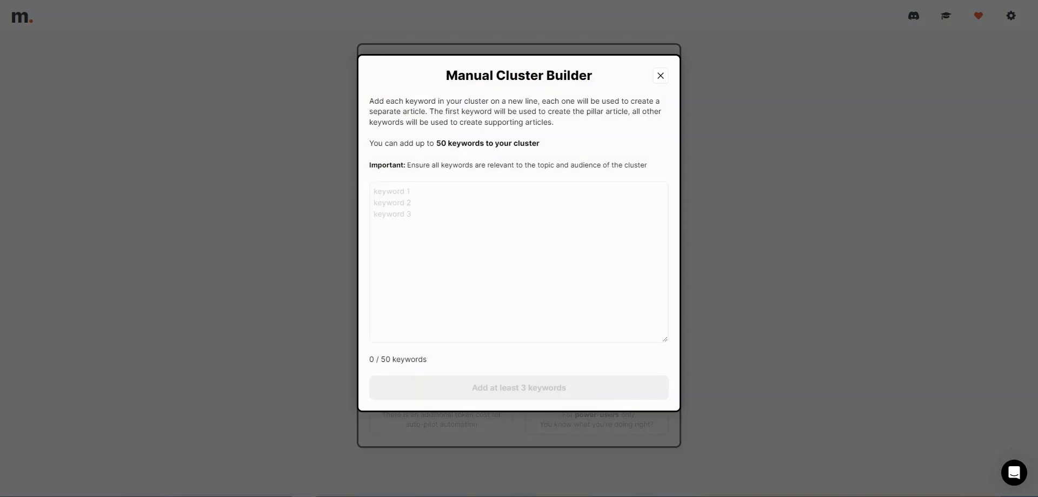
pyautogui.click(399, 244)
pyautogui.write('Planera en familjeresa till storstaden: En steg-för-steg-guide De bästa storstäderna för barn: Topplatser att utforska Barnvänliga sevärdheter och attraktioner i storstaden: Vad du inte får missa Barnvänliga museer och konstgallerier: Utforska kultur med familjen Barnvänliga restauranger och matupplevelser: Njut av olika smaker tillsammans Barnvänliga parker och utomhusaktiviteter: Lek och äventyr i stadsmiljö Barnvänliga teatrar och föreställningar: Kulturunderhållning för hela familjen Barnvänliga teatrar och föreställningar: Kulturunderhållning för hela familjen Säkerhet i storstaden med barn: Viktiga råd för en trygg vistelse Budgetplanering innan storstadsresan Vart reser man billigt med barn till storstäder?')
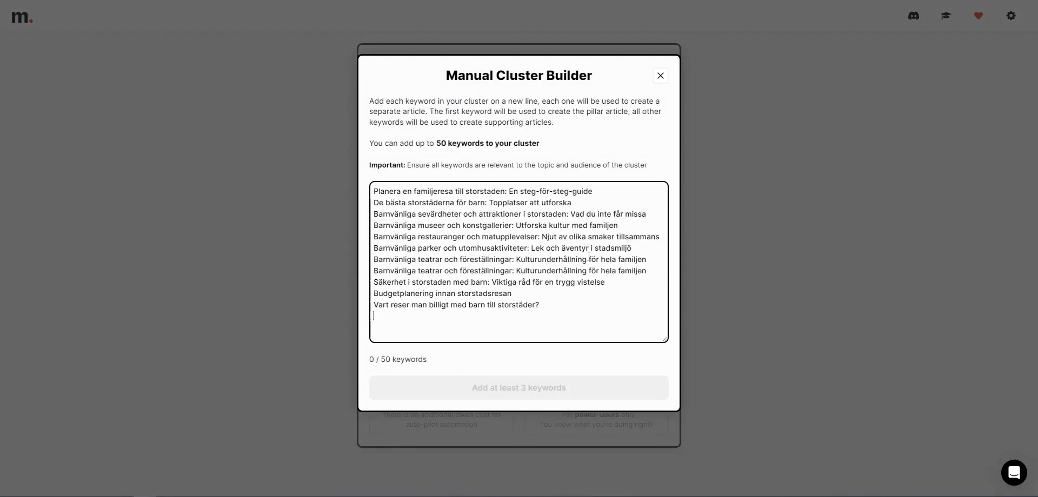
# Remove the duplicate "Barnvänliga teatrar och föreställningar" keyword line and create the cluster
pyautogui.moveTo(650, 270); pyautogui.dragTo(229, 273)
pyautogui.press('BackSpace')
pyautogui.press('BackSpace')
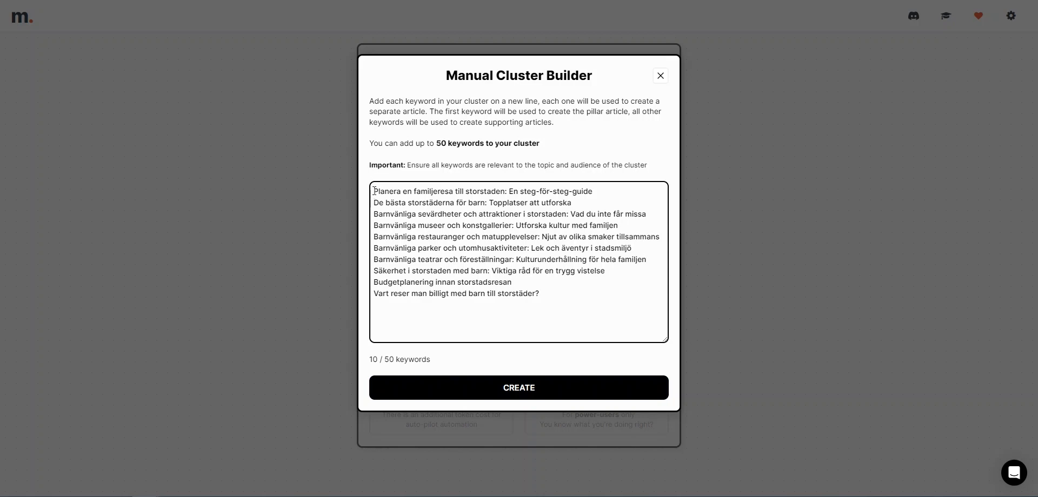
pyautogui.moveTo(375, 191); pyautogui.dragTo(616, 190)
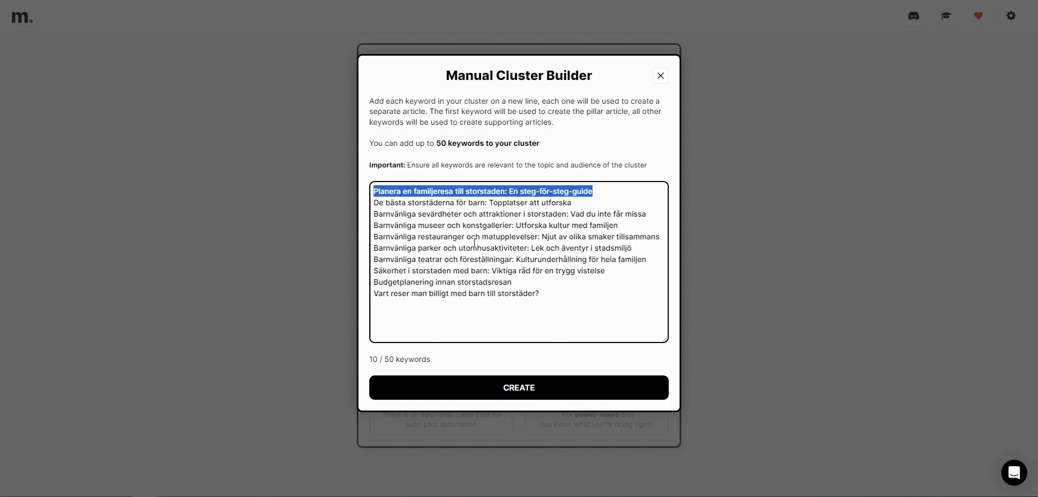
pyautogui.click(586, 395)
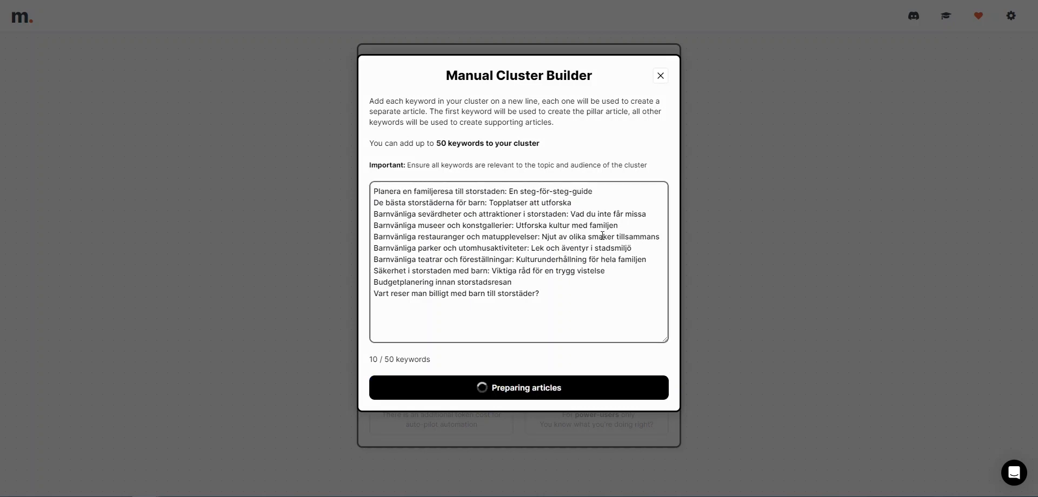
pyautogui.click(523, 399)
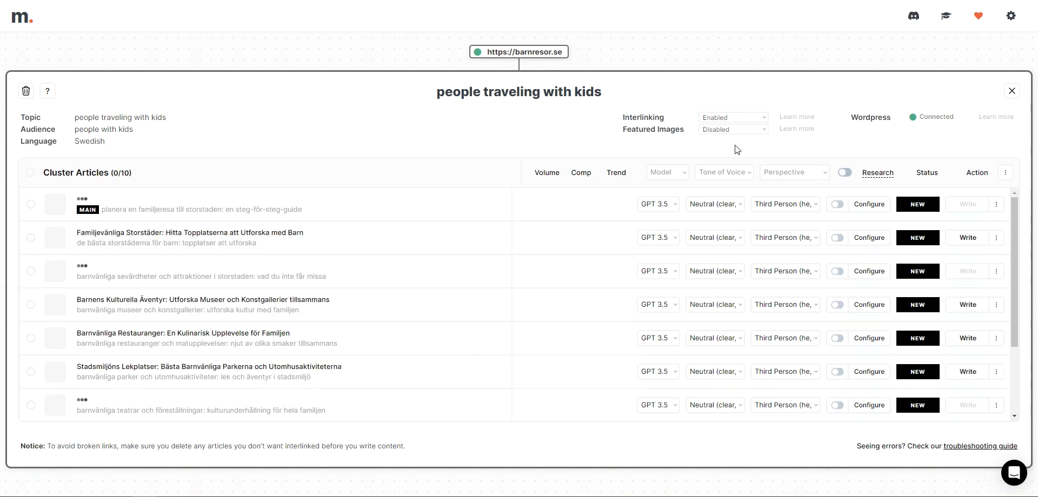
# Set the cluster's featured images to DALL-E 3 with the Magic Realism image style
pyautogui.click(728, 131)
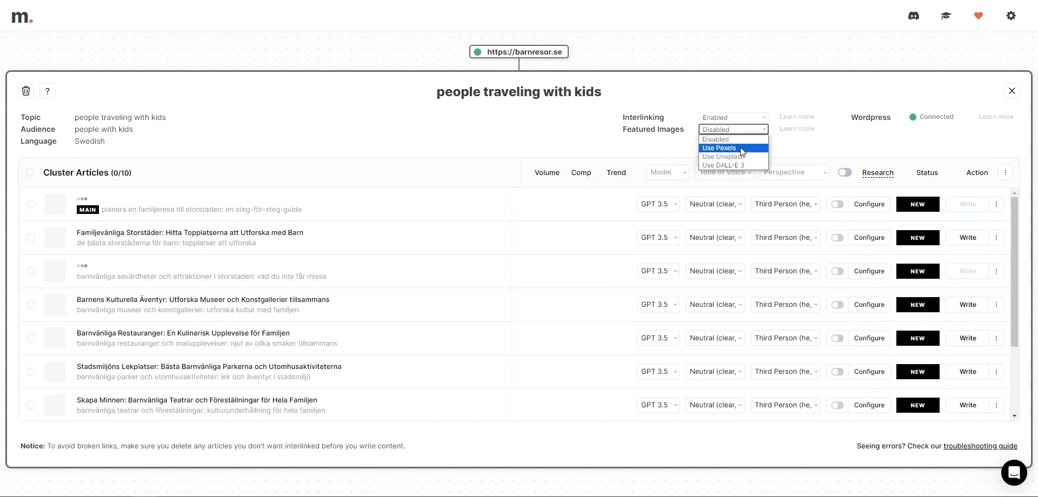
pyautogui.click(719, 167)
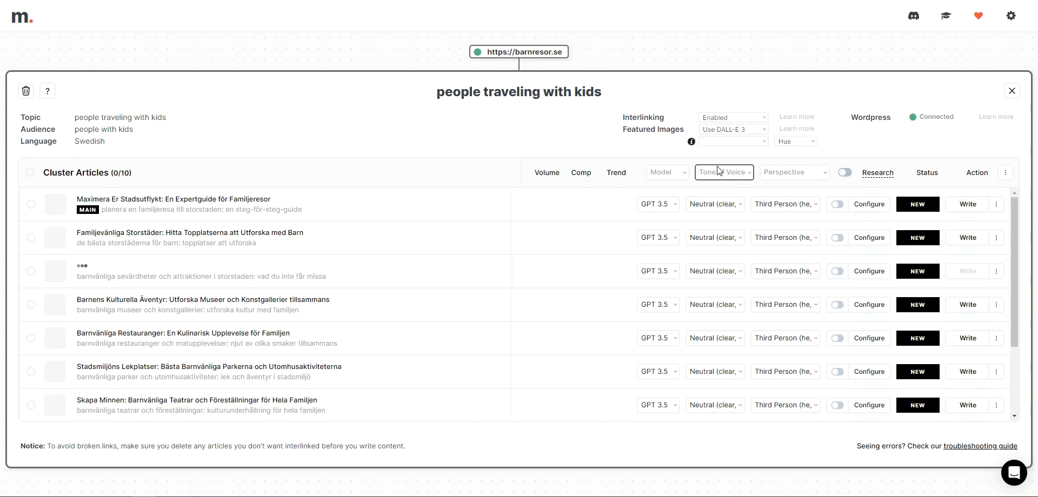
pyautogui.click(731, 141)
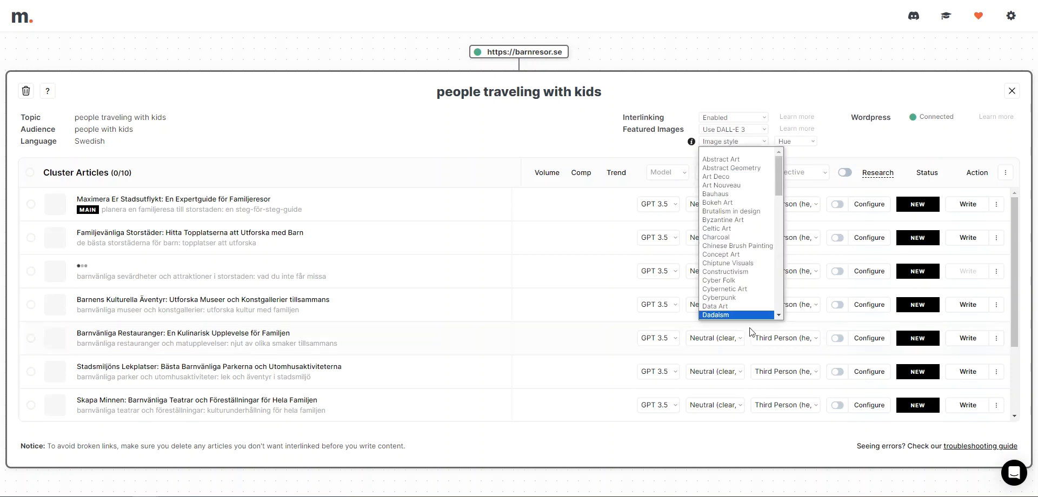
pyautogui.click(738, 140)
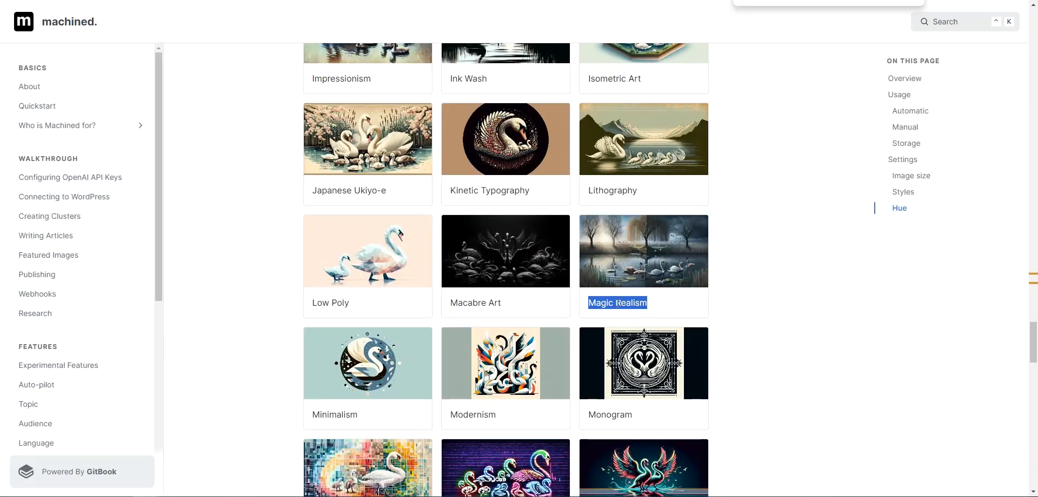
pyautogui.scroll(-5, 650, 314)
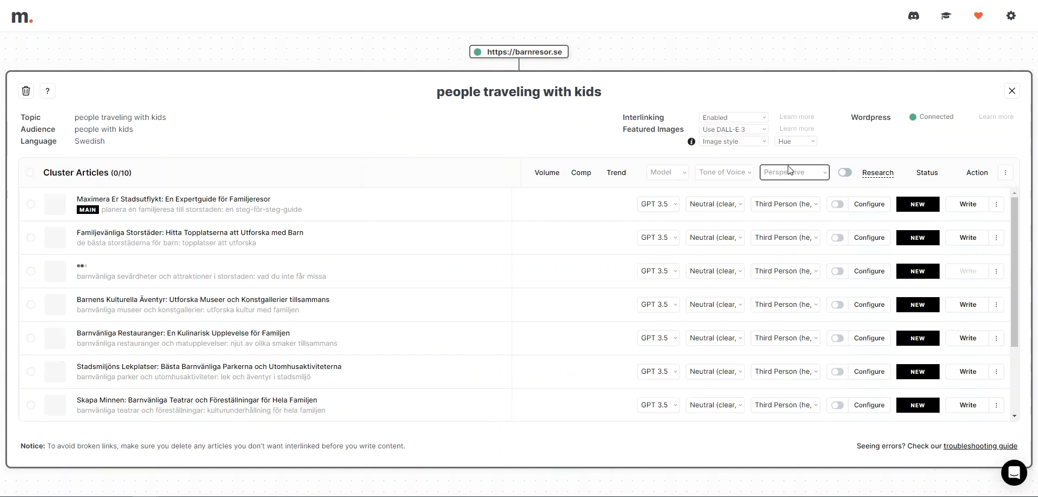
pyautogui.click(727, 141)
pyautogui.scroll(-5, 717, 210)
pyautogui.click(734, 219)
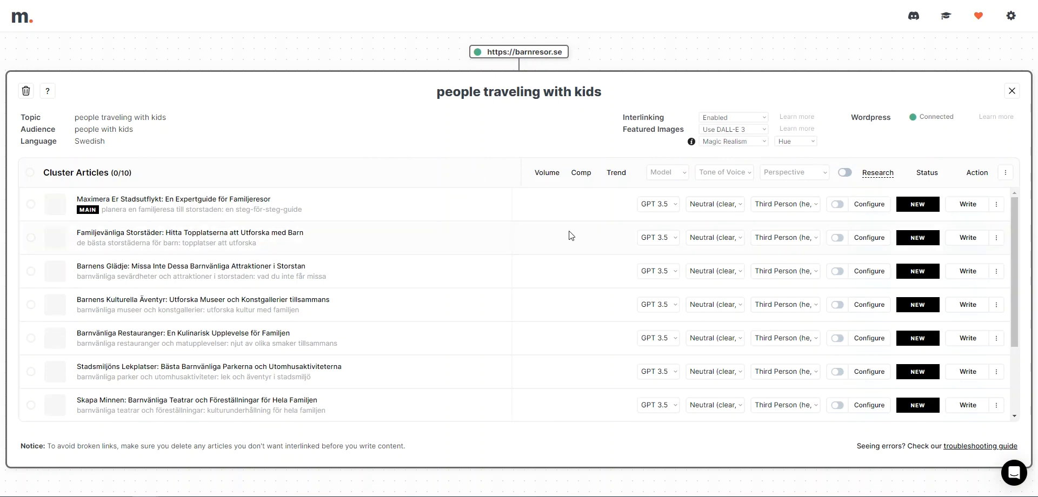
# Set the main article's writing model to GPT 4
pyautogui.click(659, 205)
pyautogui.click(658, 228)
pyautogui.click(722, 204)
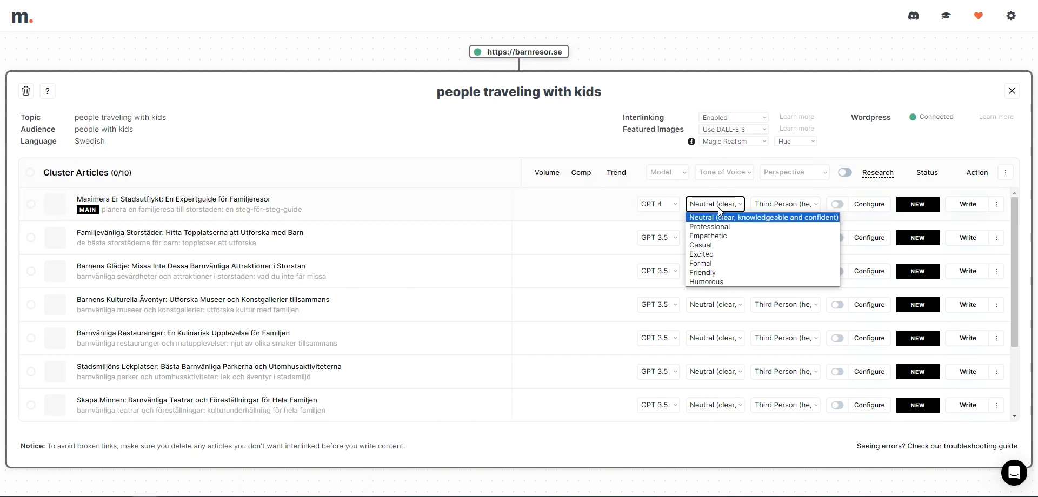
pyautogui.click(715, 205)
# Set the tone of voice of the second, third and fourth articles to Professional, Empathetic and Casual
pyautogui.click(713, 238)
pyautogui.click(713, 266)
pyautogui.click(713, 270)
pyautogui.click(708, 303)
pyautogui.click(713, 305)
pyautogui.click(700, 345)
# Set the tone of voice of the fifth to eighth articles to Excited, Formal, Friendly and Humorous
pyautogui.click(714, 338)
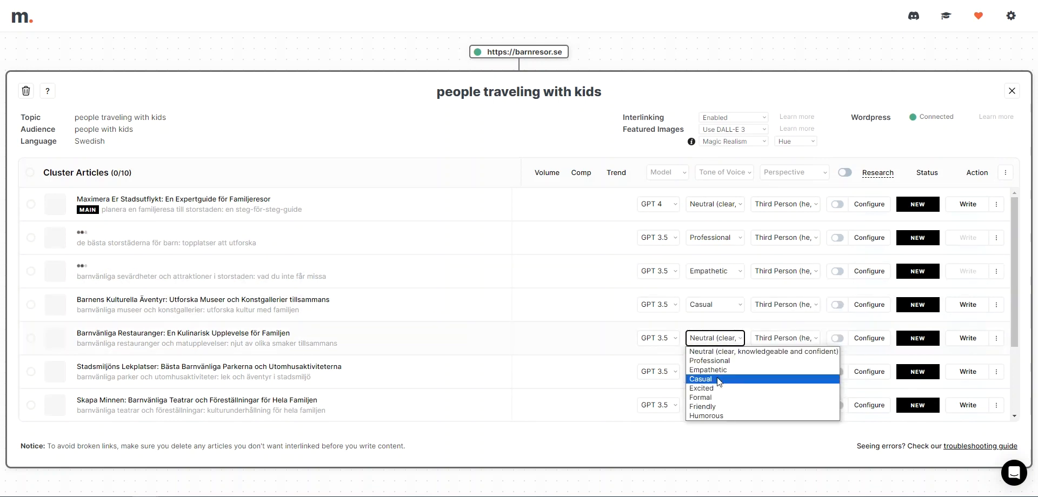
pyautogui.click(717, 388)
pyautogui.click(712, 371)
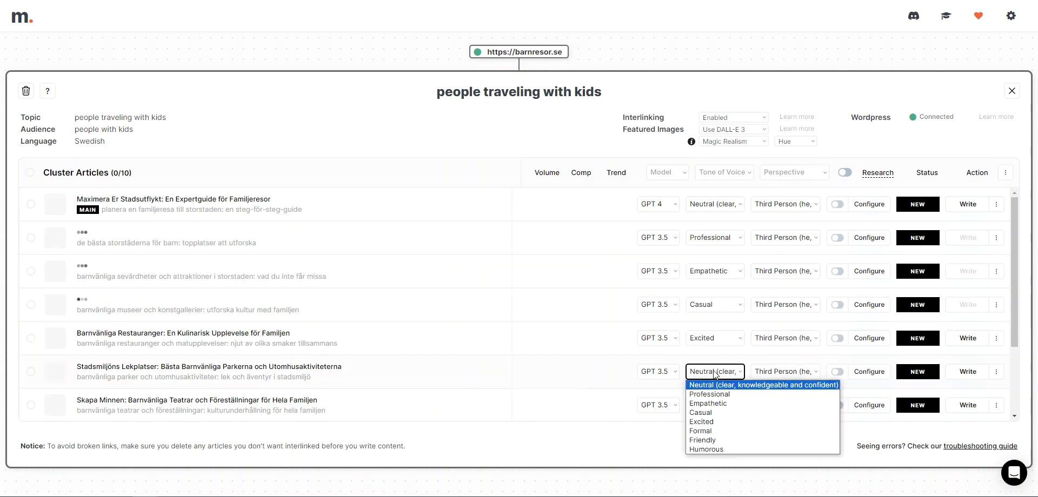
pyautogui.click(708, 430)
pyautogui.scroll(-2, 731, 335)
pyautogui.click(716, 339)
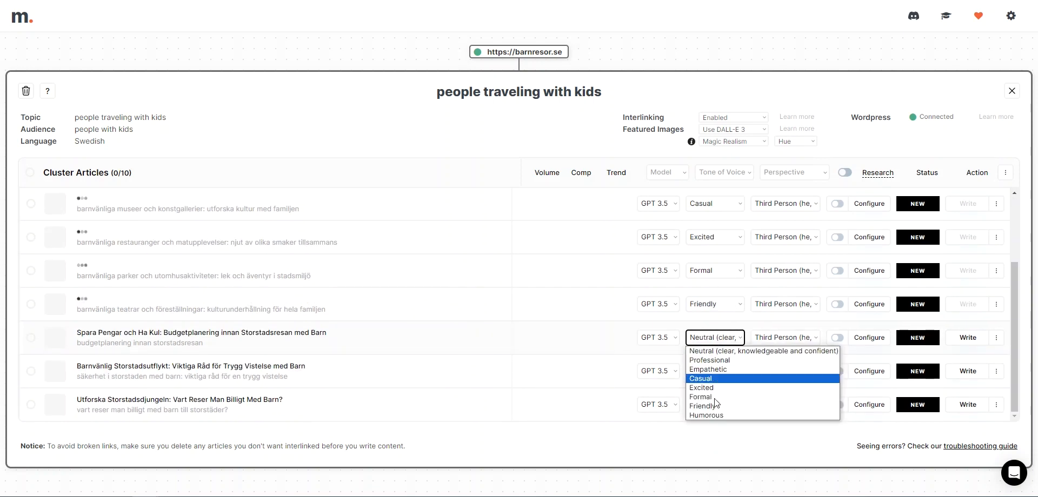
pyautogui.click(708, 416)
# Set the perspective to second person for the fifth article, first person plural for the sixth and first person singular for the seventh
pyautogui.click(767, 201)
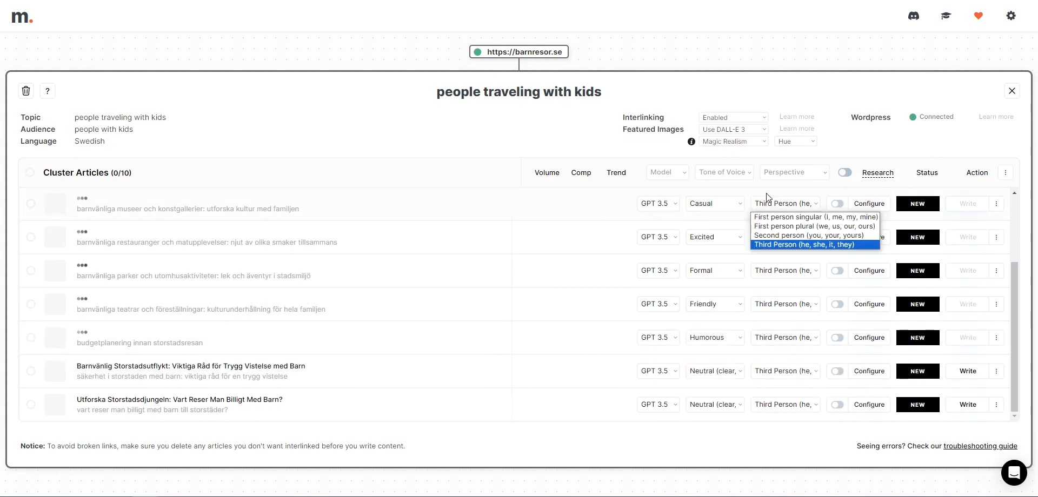
pyautogui.click(773, 245)
pyautogui.click(773, 237)
pyautogui.click(772, 269)
pyautogui.click(775, 270)
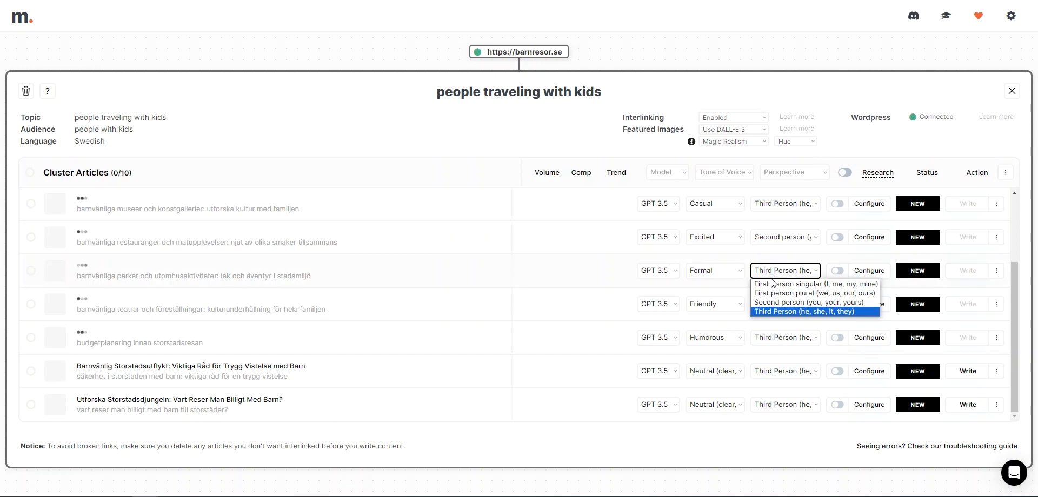
pyautogui.click(773, 294)
pyautogui.click(781, 304)
pyautogui.click(781, 317)
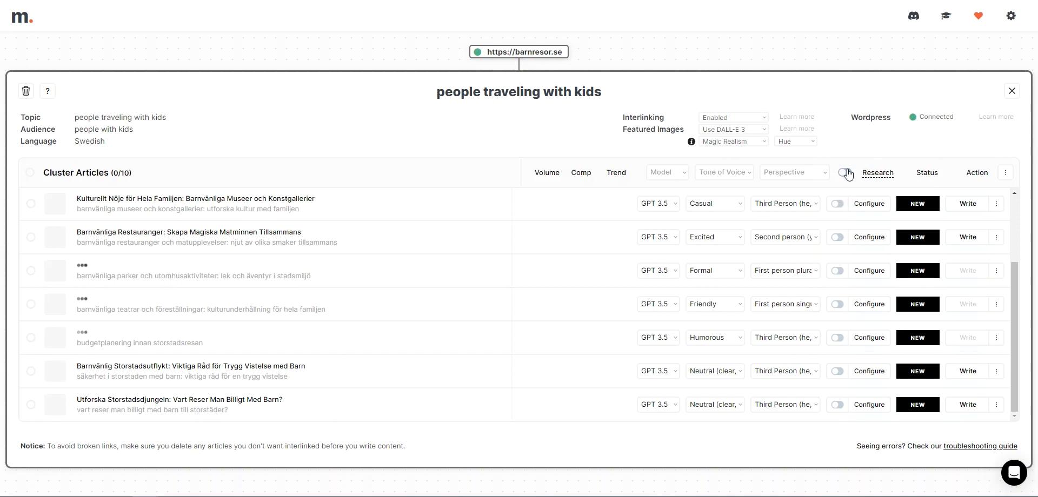
# Enable research for all articles in the cluster
pyautogui.click(844, 172)
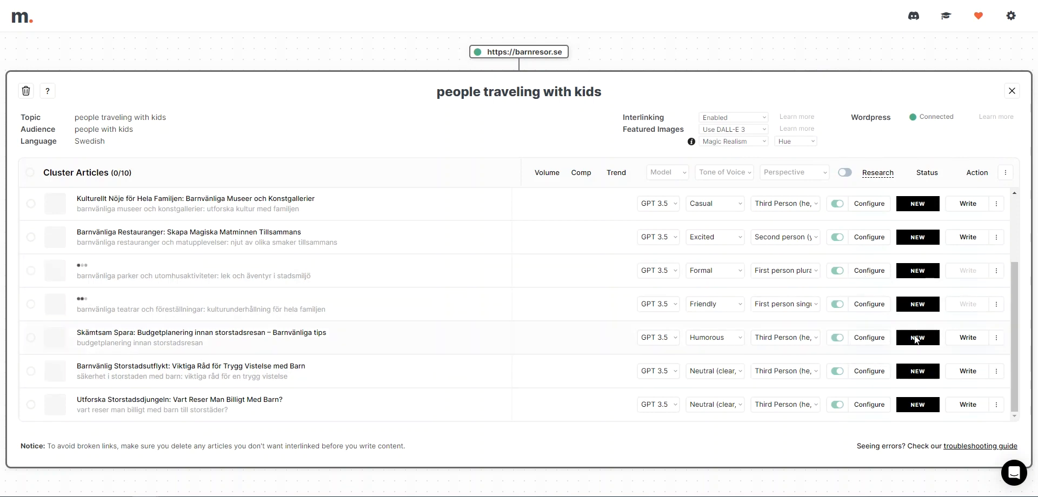
pyautogui.scroll(3, 923, 317)
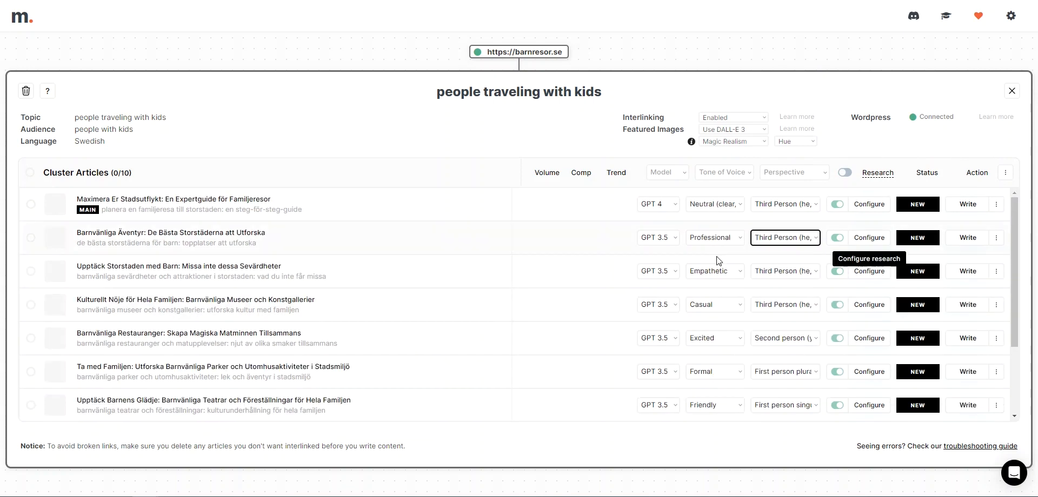
pyautogui.scroll(-3, 152, 250)
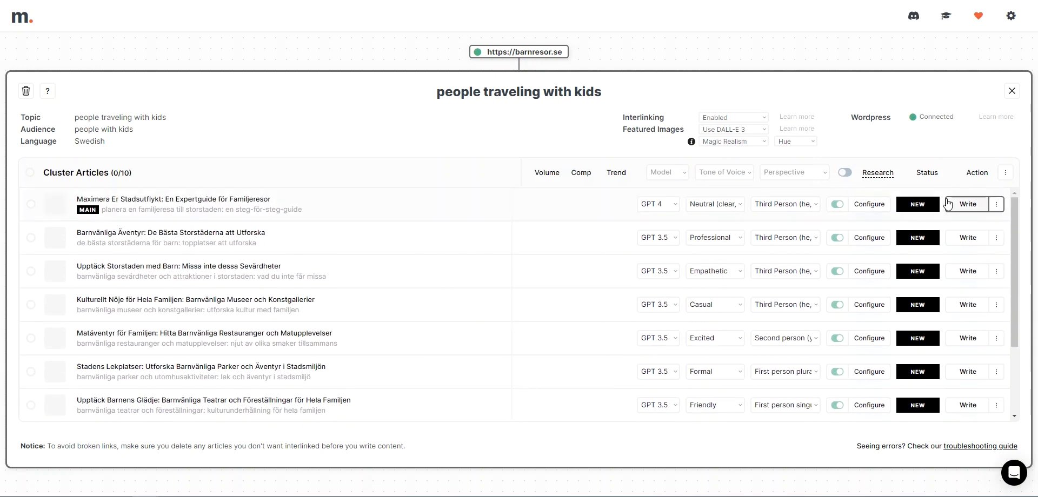
# Select all ten articles in the cluster, write them in bulk and check their writing status
pyautogui.click(1006, 174)
pyautogui.click(30, 173)
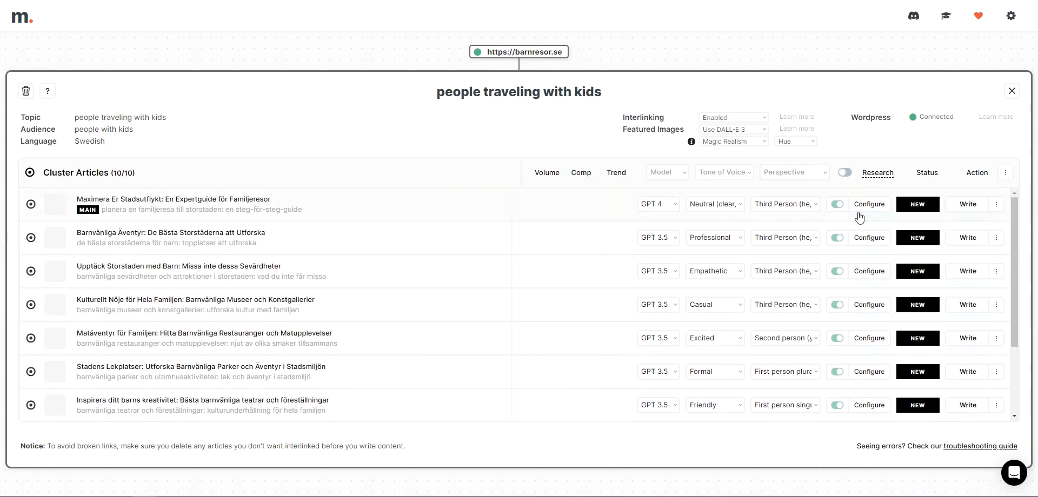
pyautogui.click(1006, 173)
pyautogui.click(934, 242)
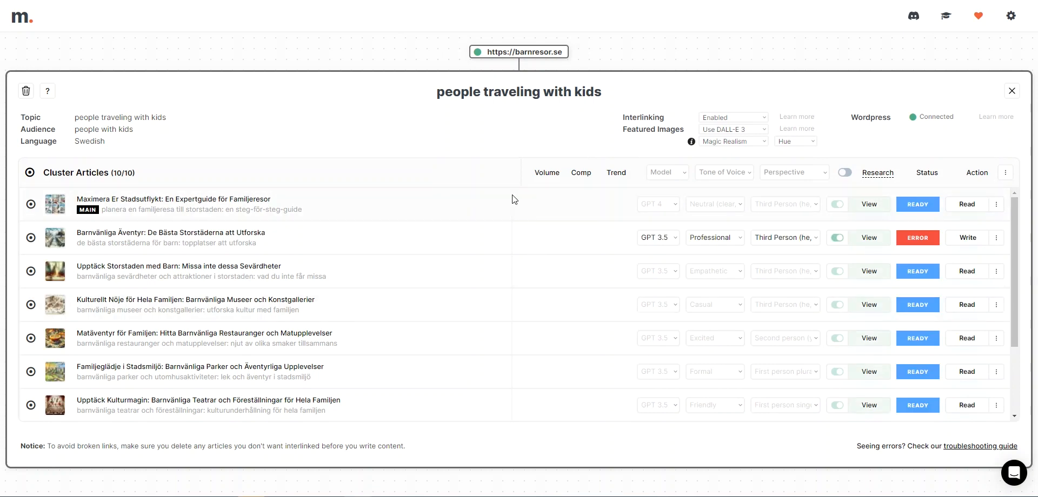
pyautogui.scroll(-3, 502, 240)
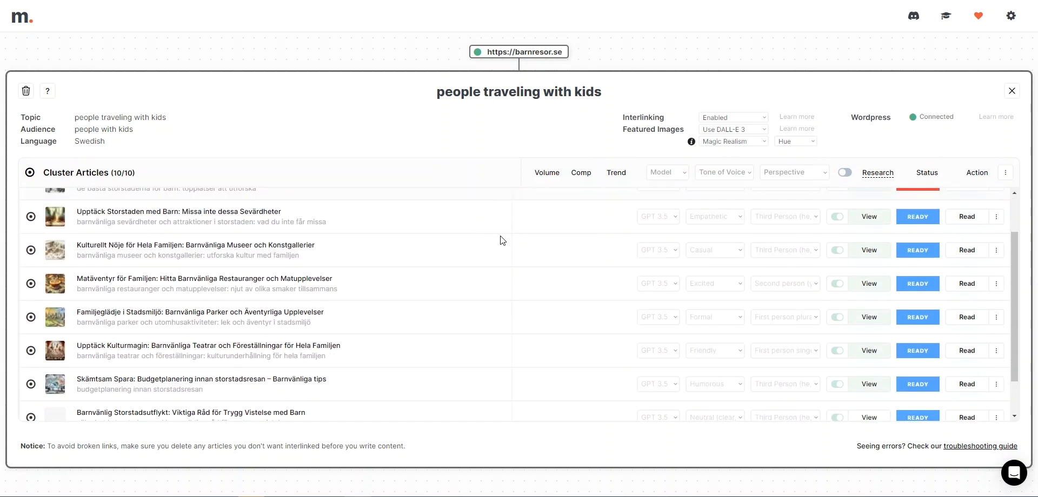
pyautogui.scroll(3, 502, 239)
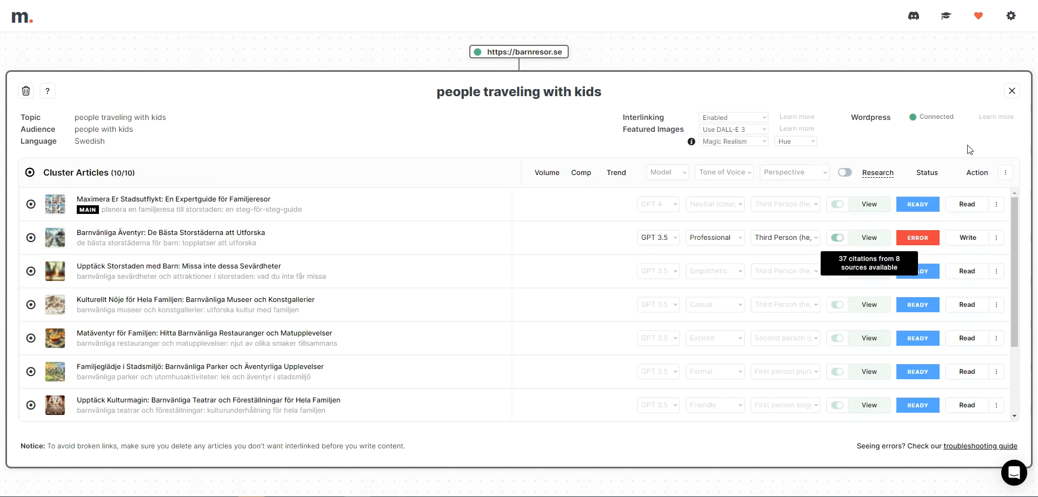
# Exclude the article with the error status from the selection and post the other nine articles to WordPress as drafts
pyautogui.click(31, 238)
pyautogui.click(1005, 172)
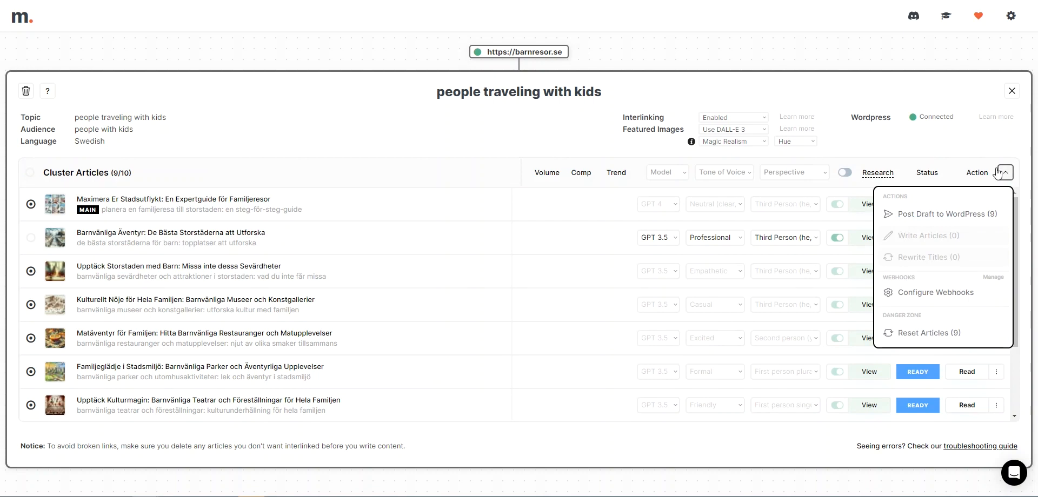
pyautogui.click(922, 216)
pyautogui.scroll(-2, 940, 268)
pyautogui.scroll(3, 941, 268)
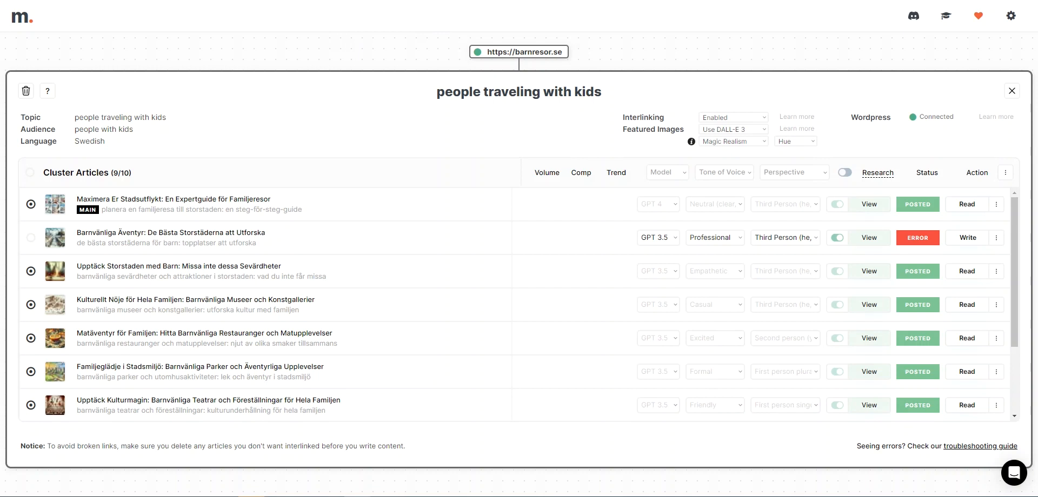
# Switch to the WordPress admin, filter the posts to drafts and open "Upptäck Storstaden med Barn: Missa inte dessa Sevärdheter"
pyautogui.hotkey('ctrl', 'Tab')
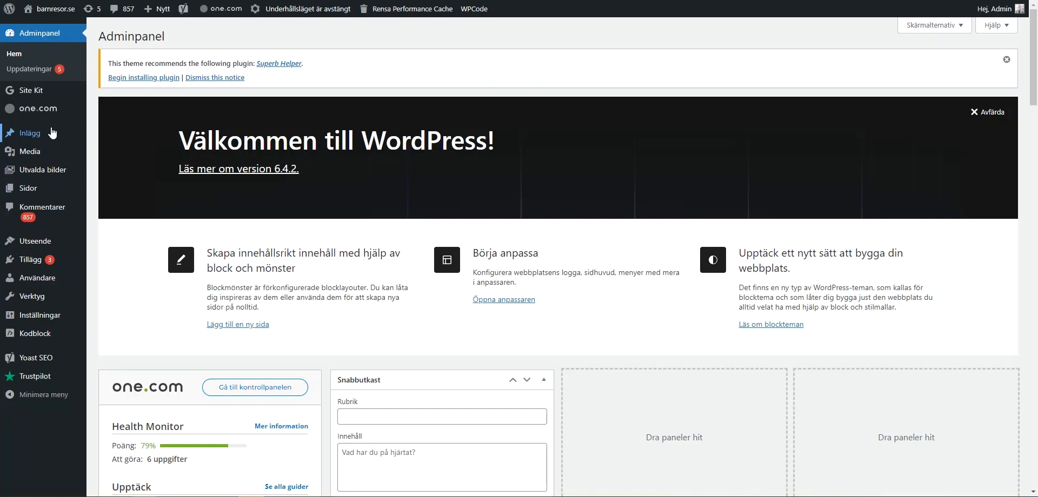
pyautogui.click(8, 138)
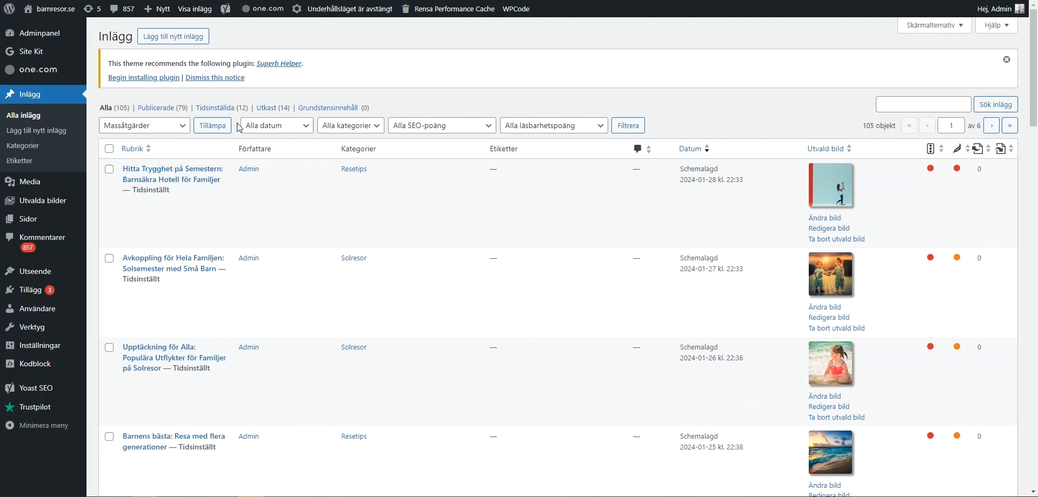
pyautogui.click(266, 112)
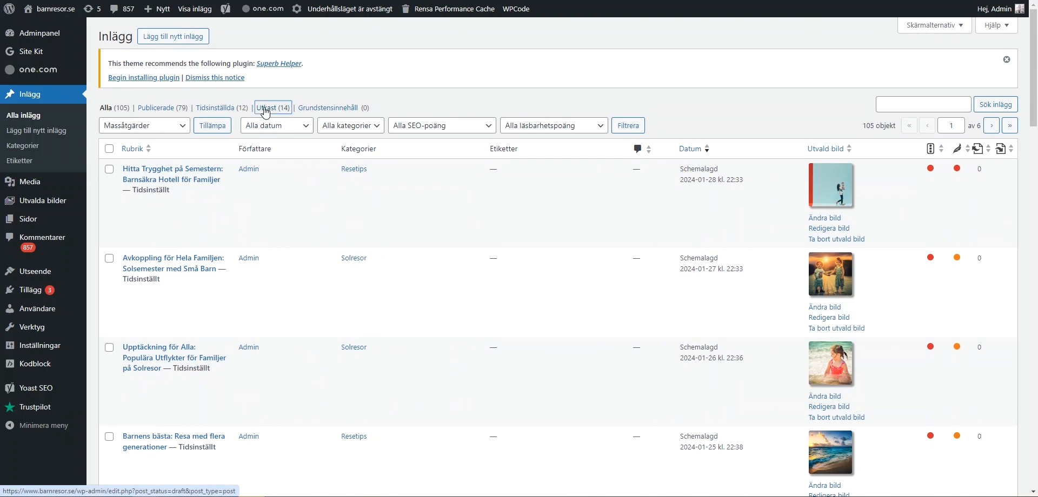
pyautogui.moveTo(92, 218)
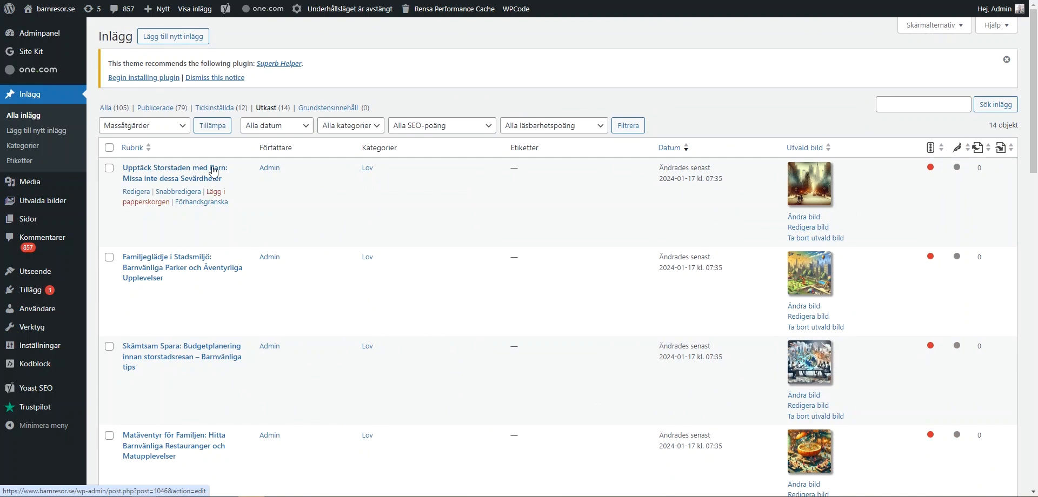
pyautogui.click(174, 173)
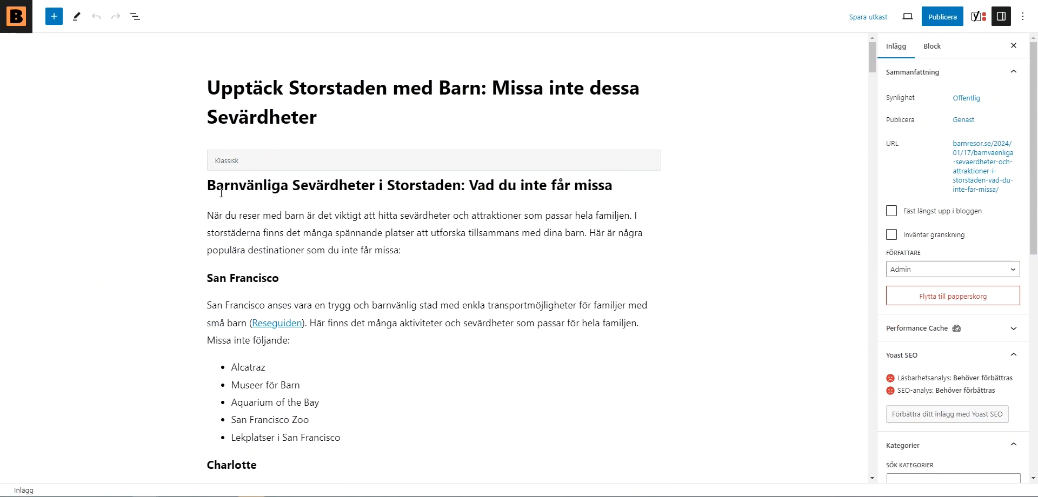
# Read through the draft's full text, checking its headings, source links and tables down to the end
pyautogui.scroll(-15, 221, 193)
pyautogui.scroll(5, 311, 317)
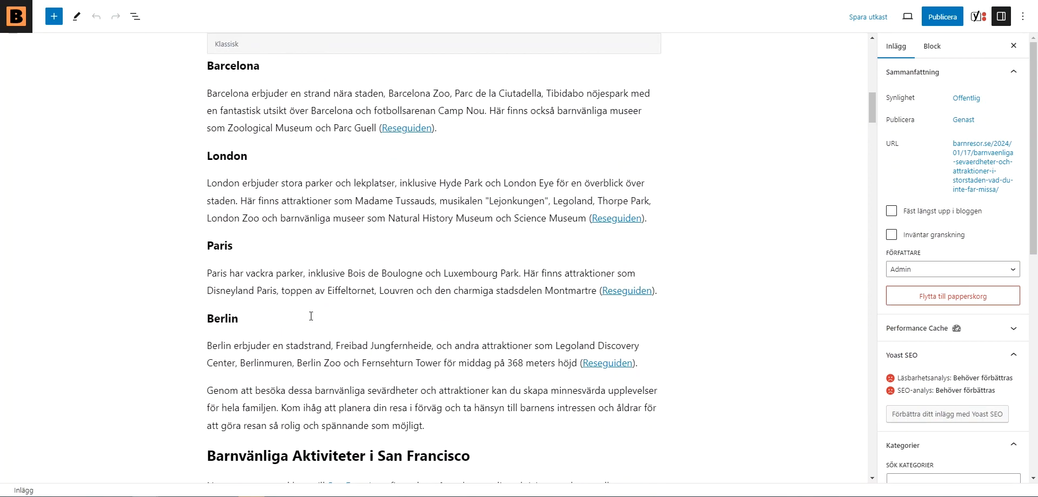
pyautogui.scroll(-6, 311, 316)
pyautogui.scroll(1, 280, 207)
pyautogui.scroll(-20, 287, 219)
pyautogui.scroll(-15, 293, 233)
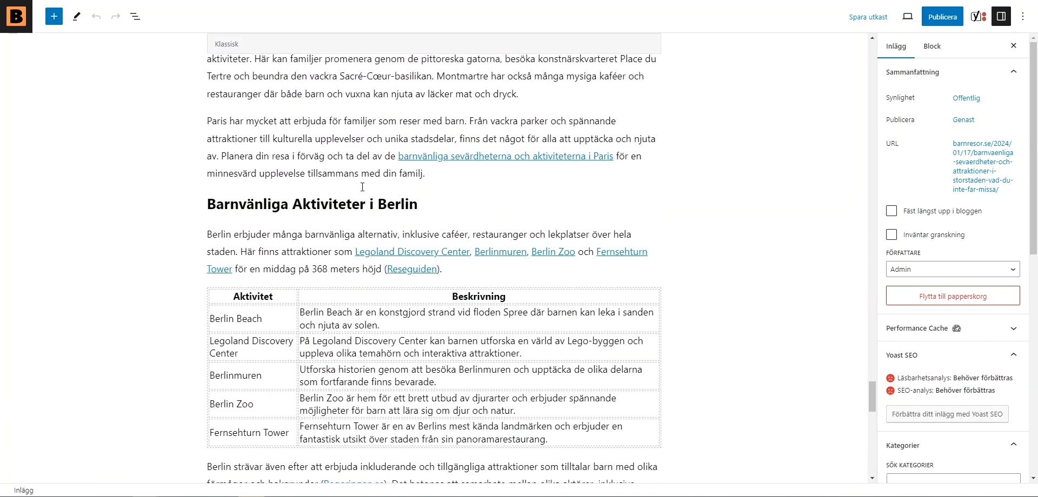
pyautogui.scroll(-5, 335, 298)
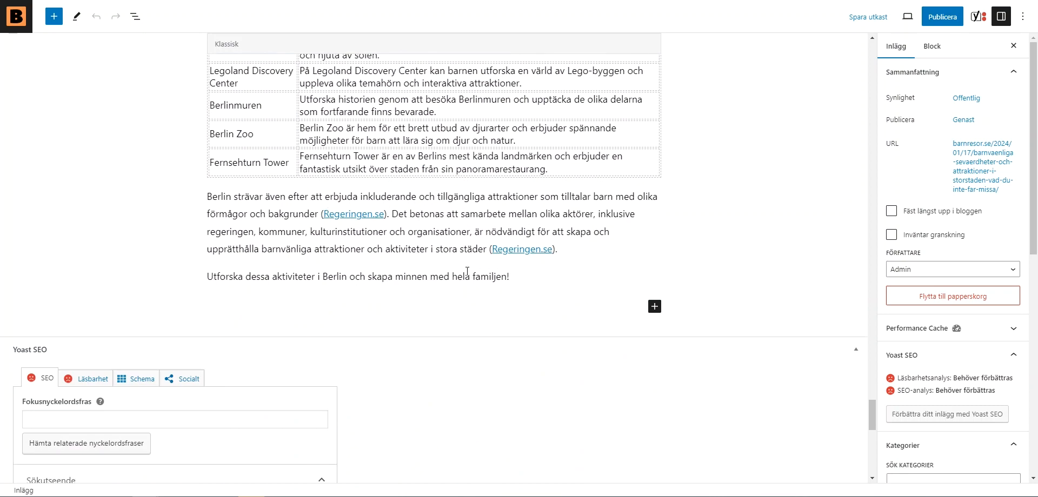
pyautogui.scroll(15, 541, 238)
pyautogui.scroll(8, 599, 233)
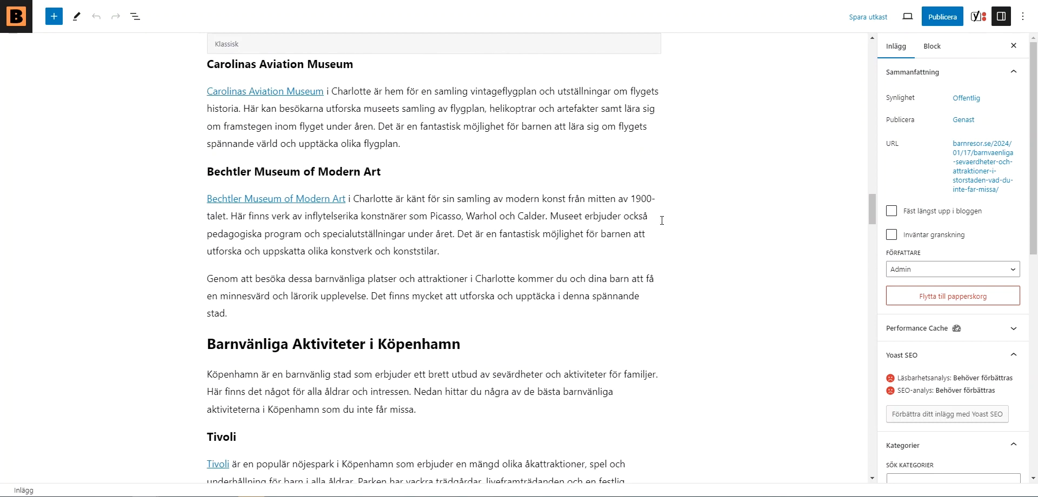
# Inspect the draft's featured image in the post settings and open the option for replacing it
pyautogui.scroll(-7, 976, 305)
pyautogui.scroll(-2, 973, 299)
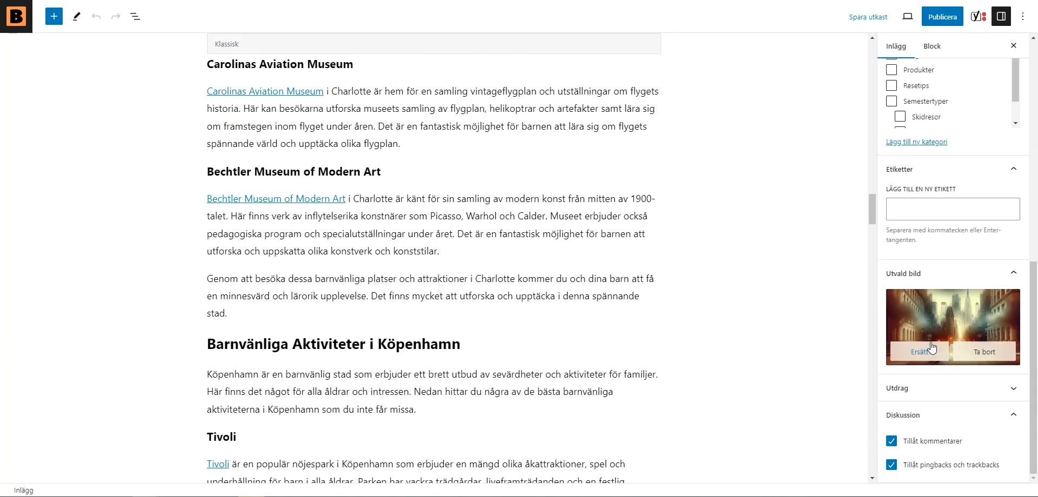
pyautogui.click(925, 346)
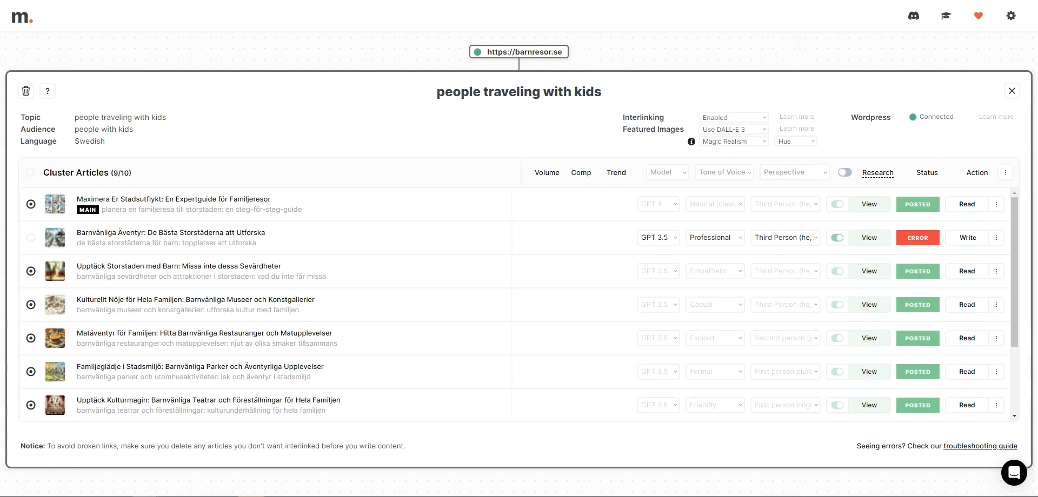
# Back in Machined, preview the featured images of the main article, the museums article and the city parks article
pyautogui.click(55, 204)
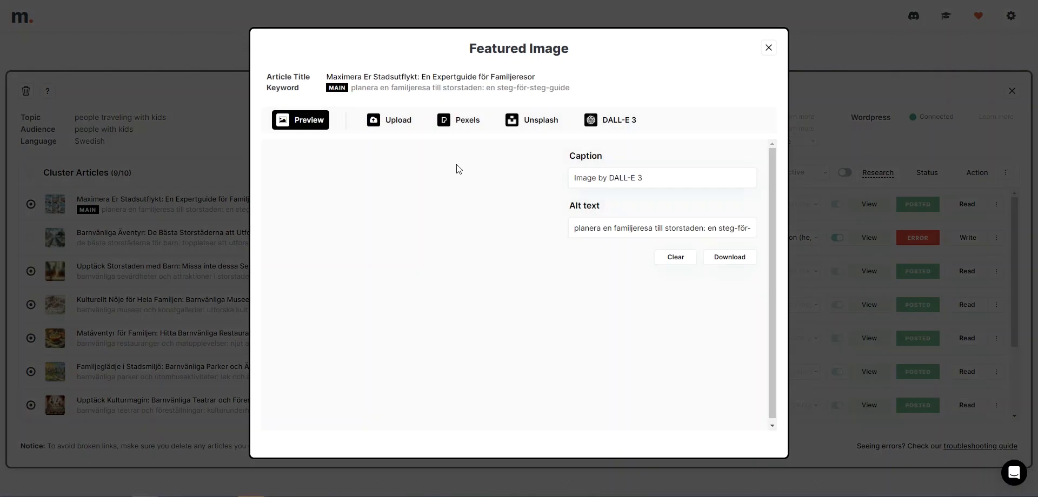
pyautogui.click(454, 222)
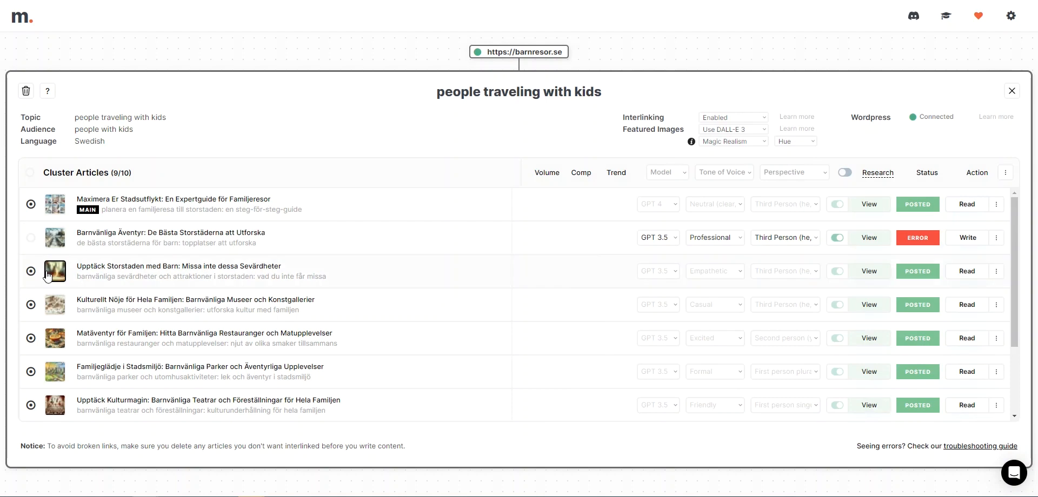
pyautogui.click(55, 304)
pyautogui.click(768, 48)
pyautogui.click(54, 371)
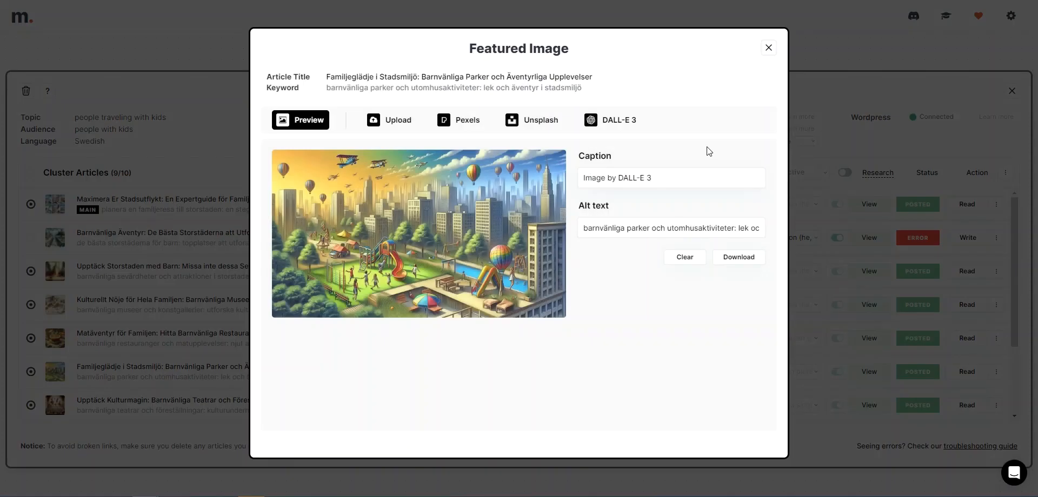
pyautogui.click(768, 48)
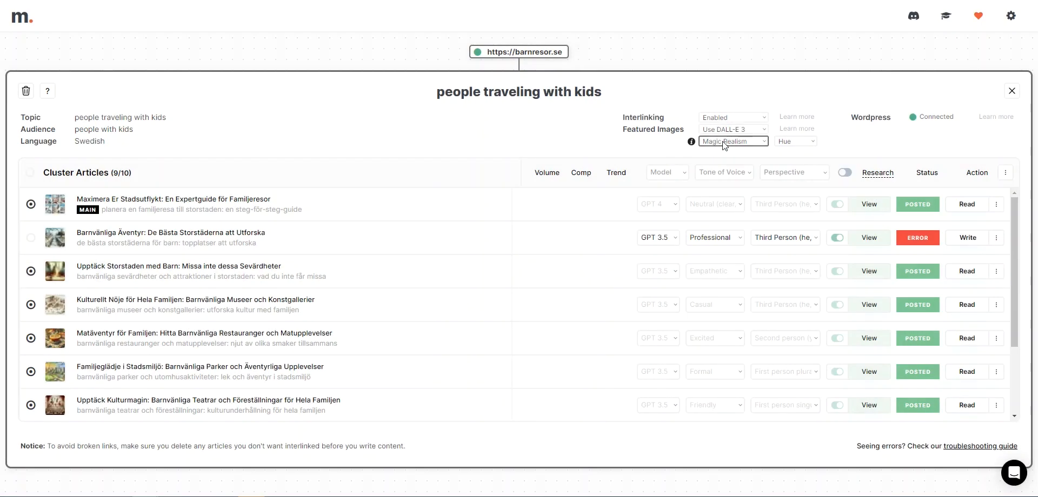
# Preview the featured image of the budget planning article and return to the start of the article list
pyautogui.scroll(-2, 57, 348)
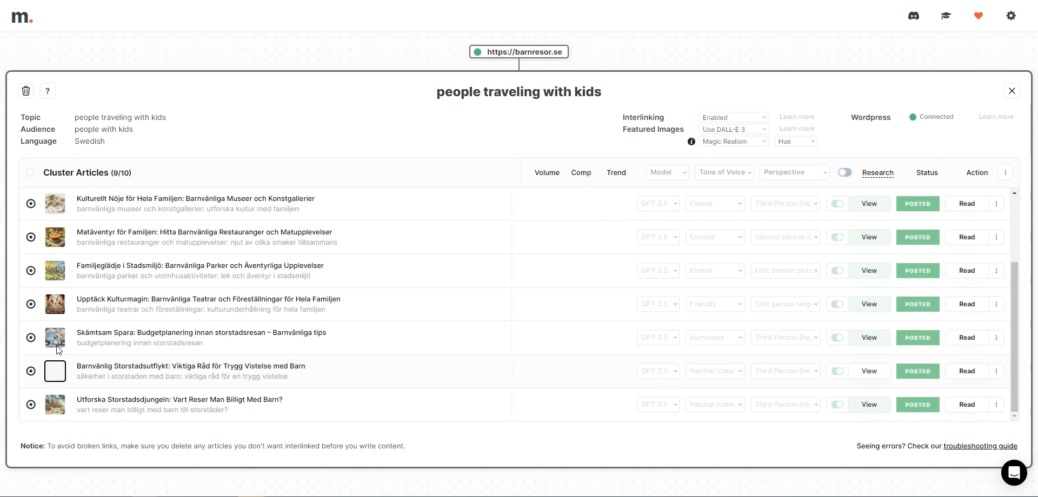
pyautogui.click(54, 337)
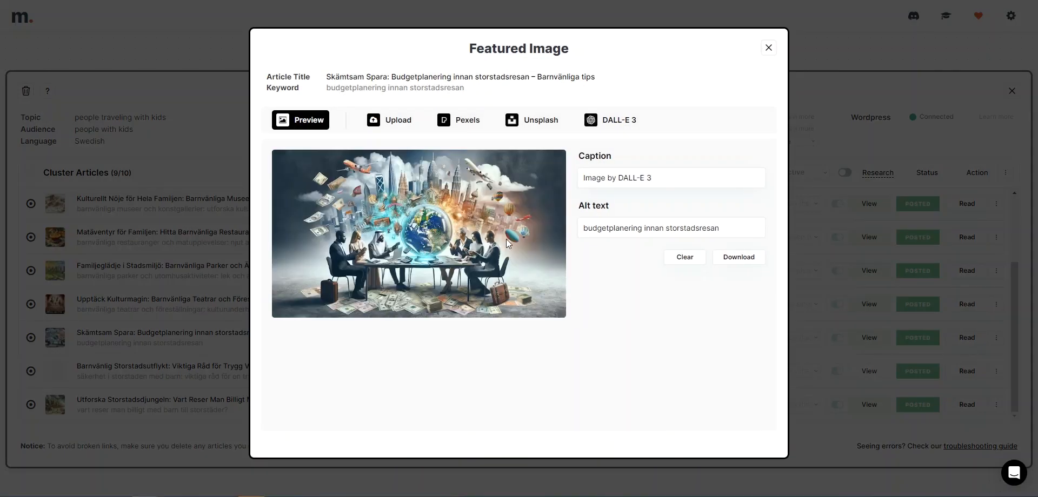
pyautogui.click(768, 48)
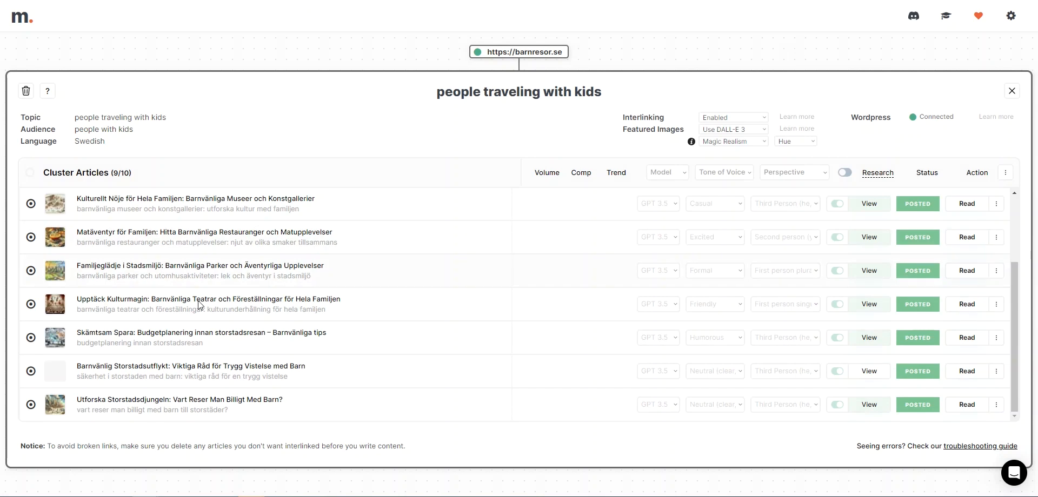
pyautogui.scroll(3, 204, 324)
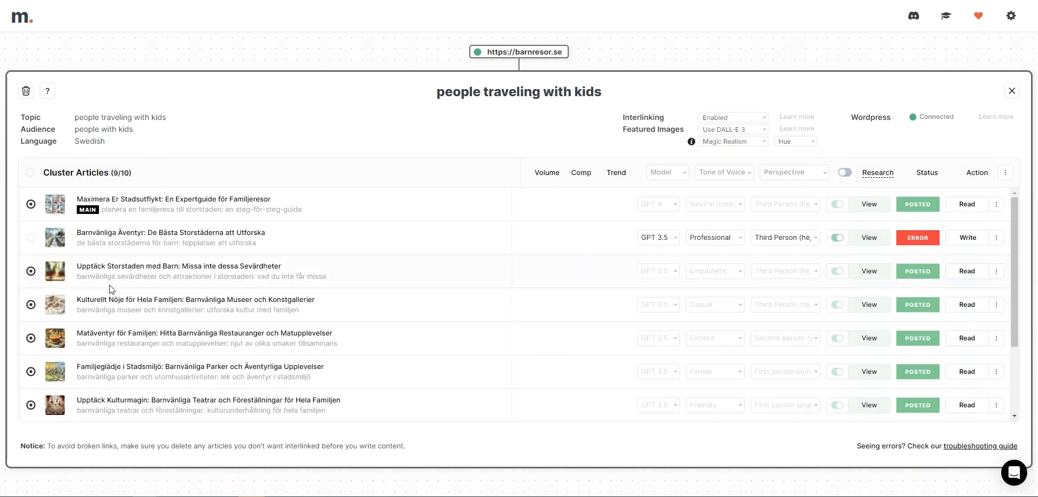